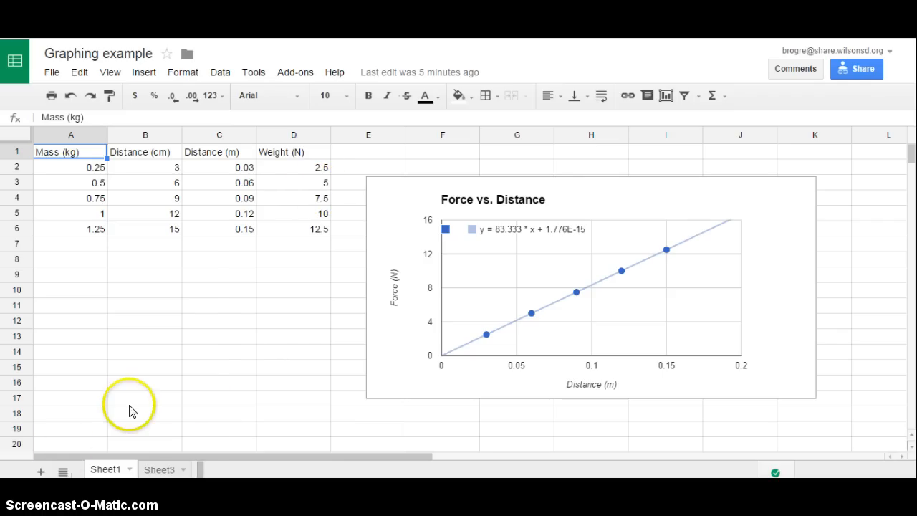
Step: Switch to Sheet3 and enter the column header "Distance (m)" in cell A1
left_click(159, 470)
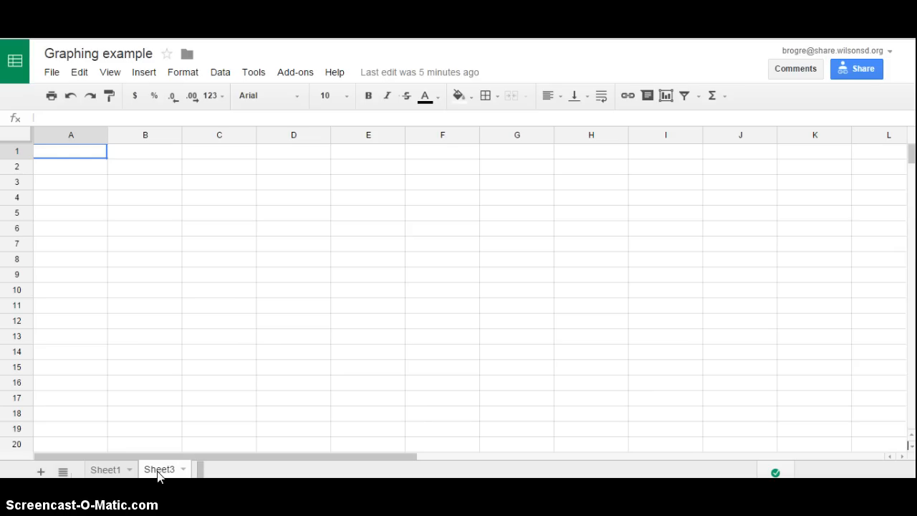
left_click(53, 154)
type("Distance")
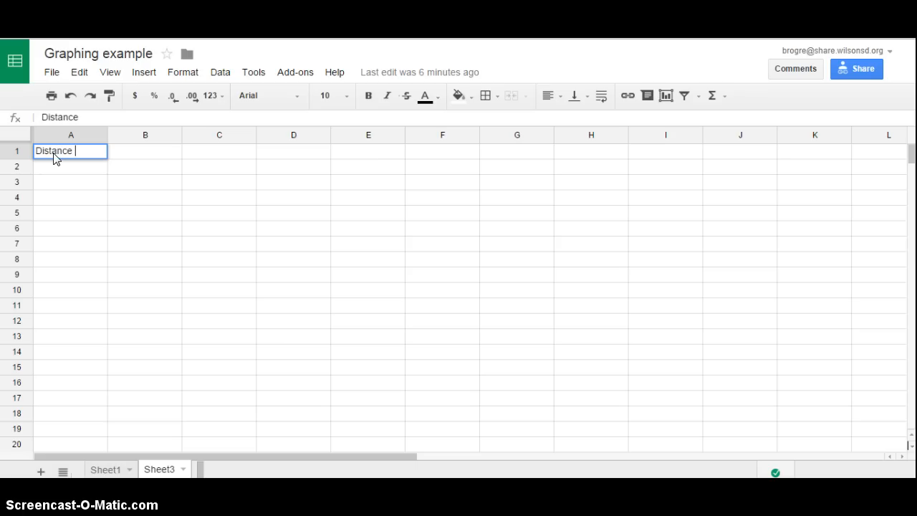
type(" (")
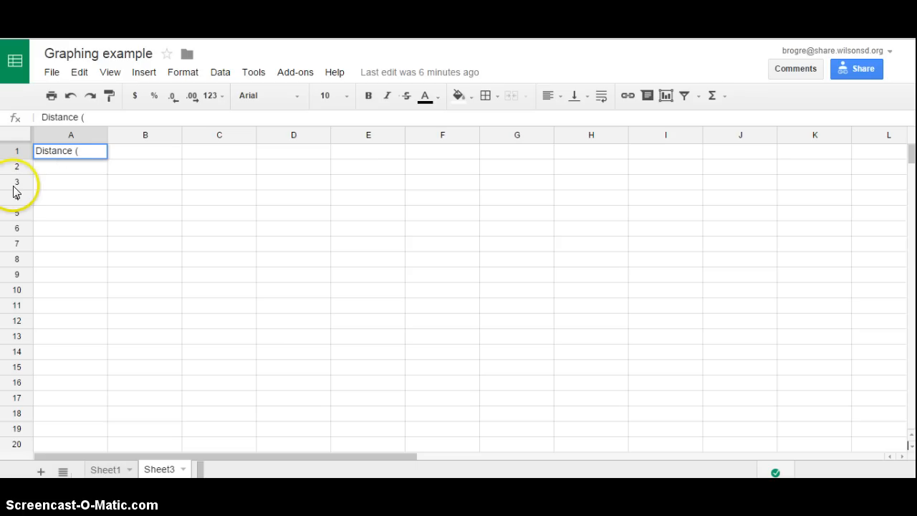
type("M")
key("BackSpace")
type("m)")
key("Tab")
Step: Enter the column header "Weight (N)" in cell B1
type("F")
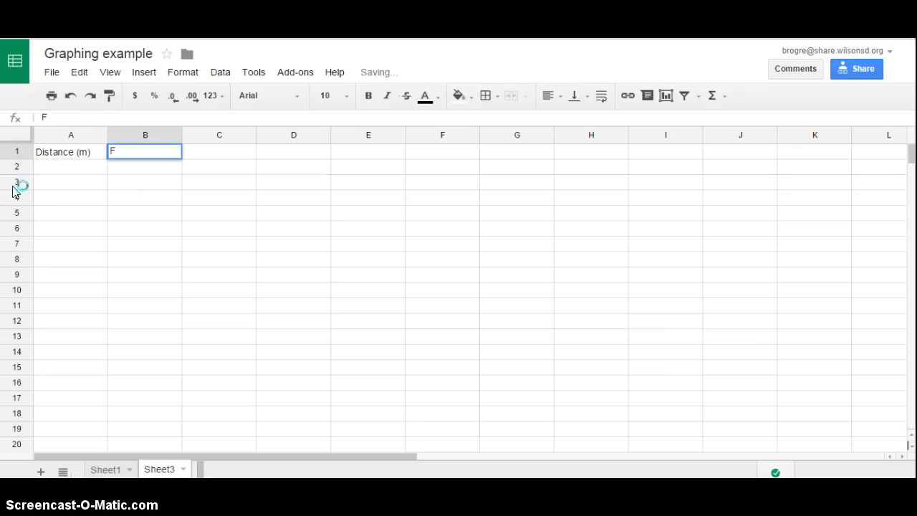
key("BackSpace")
type("Weight")
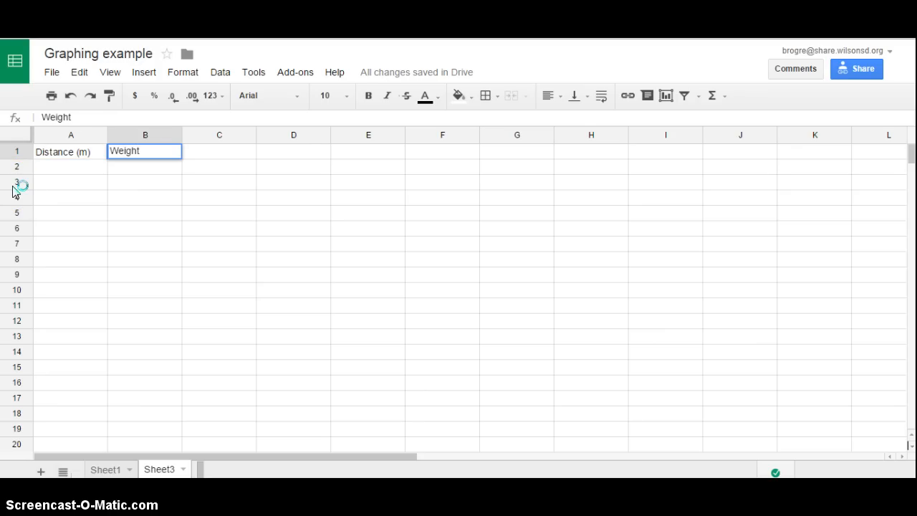
type(" (N)")
Step: Enter the distances 0.04, 0.08 and 0.12 in cells A2 to A4
left_click(60, 173)
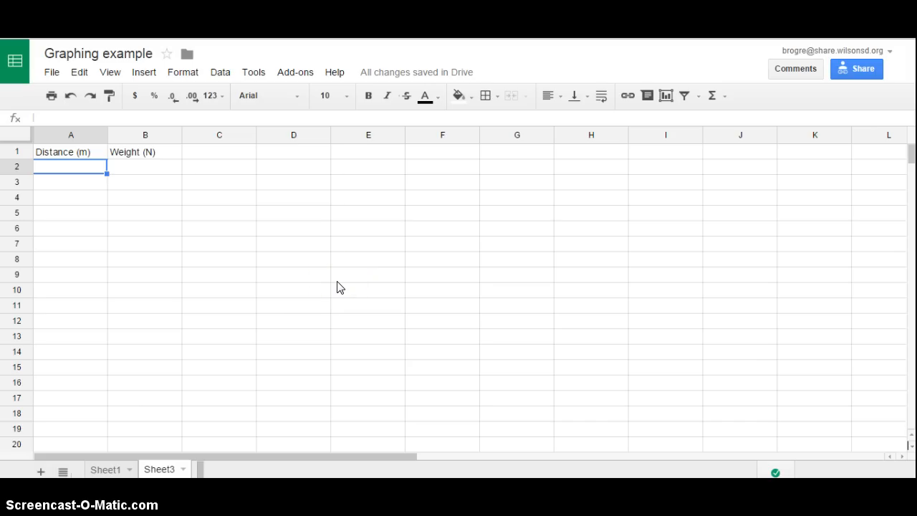
type("0.04")
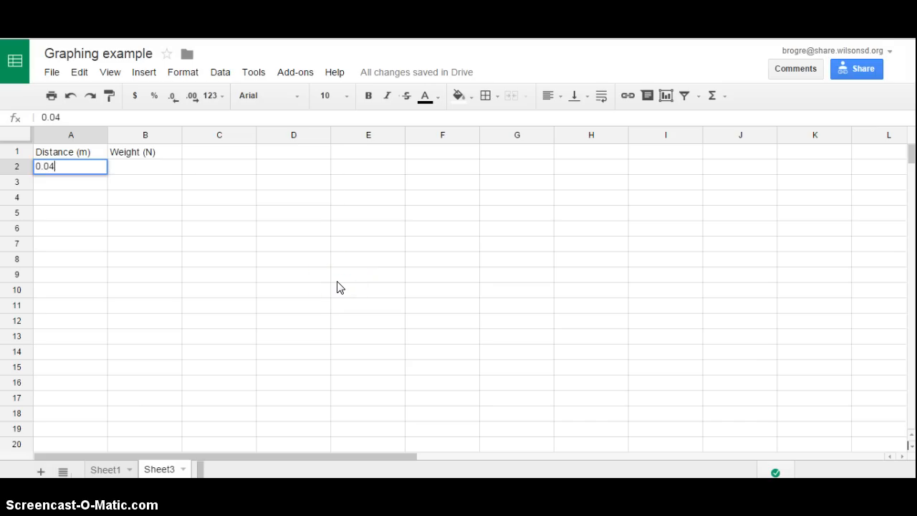
key("Return")
type("0.")
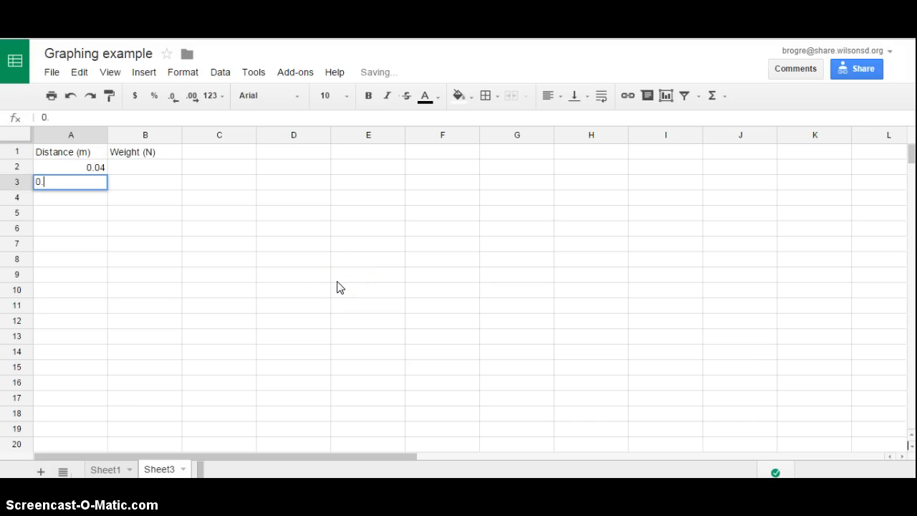
type("08")
key("Return")
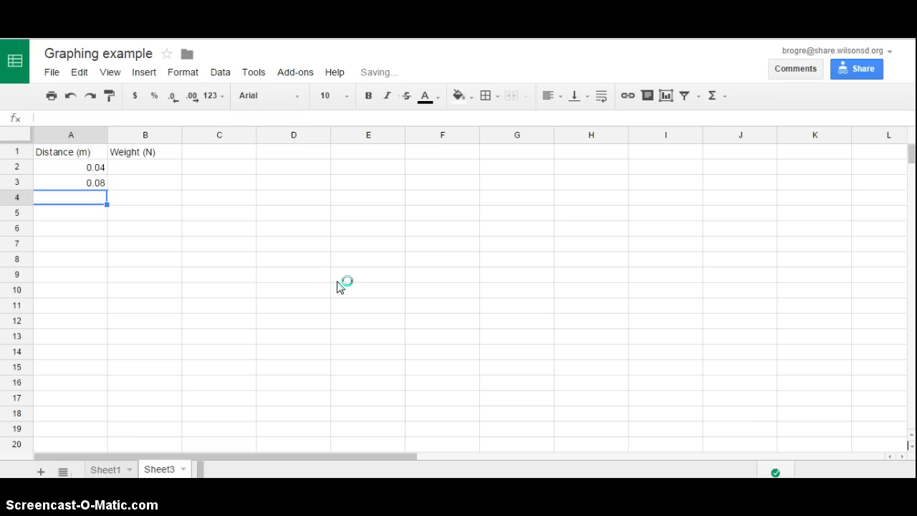
type("0.1")
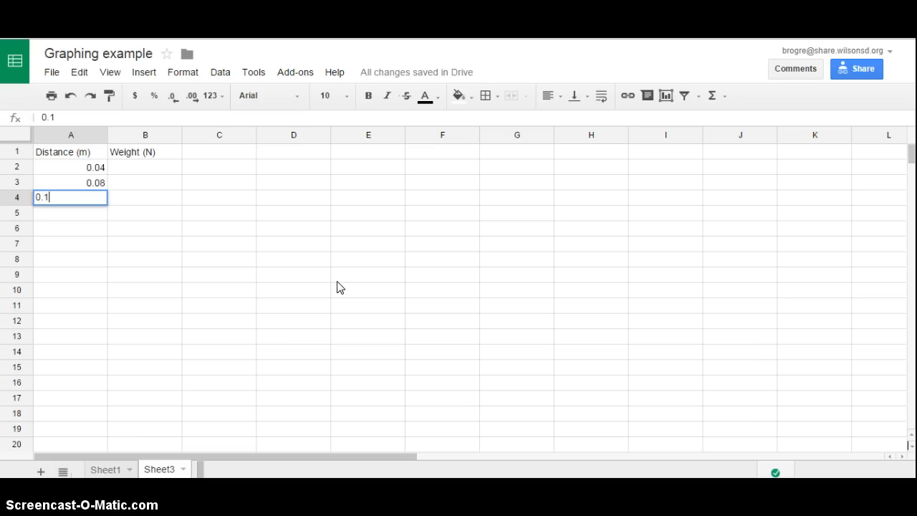
key("Return")
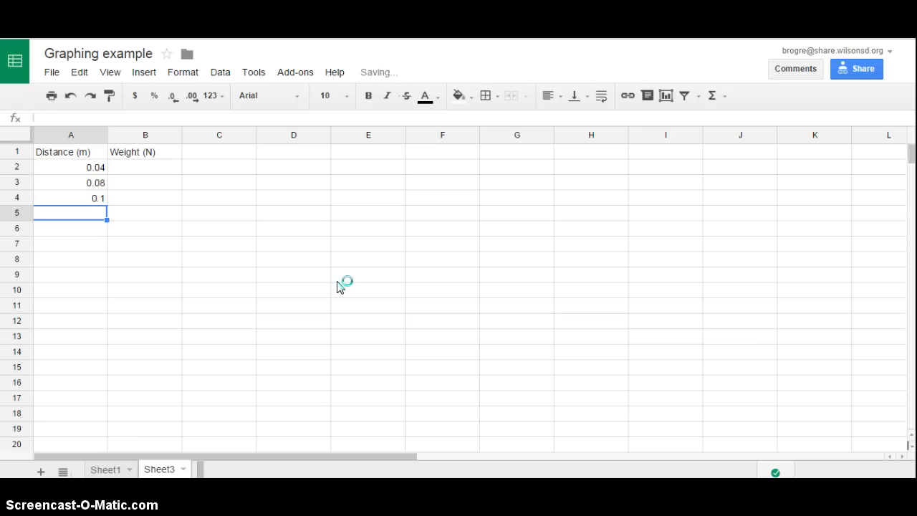
key("Up")
type("0.")
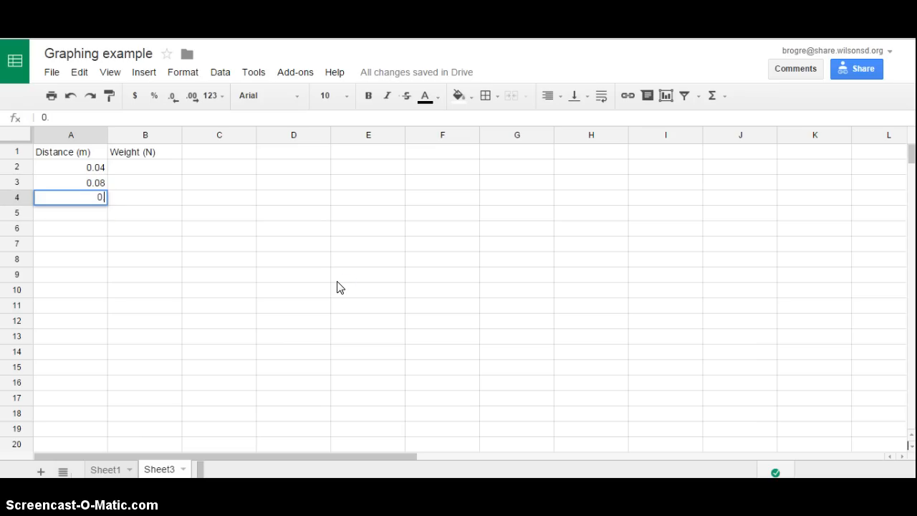
type("12")
key("Return")
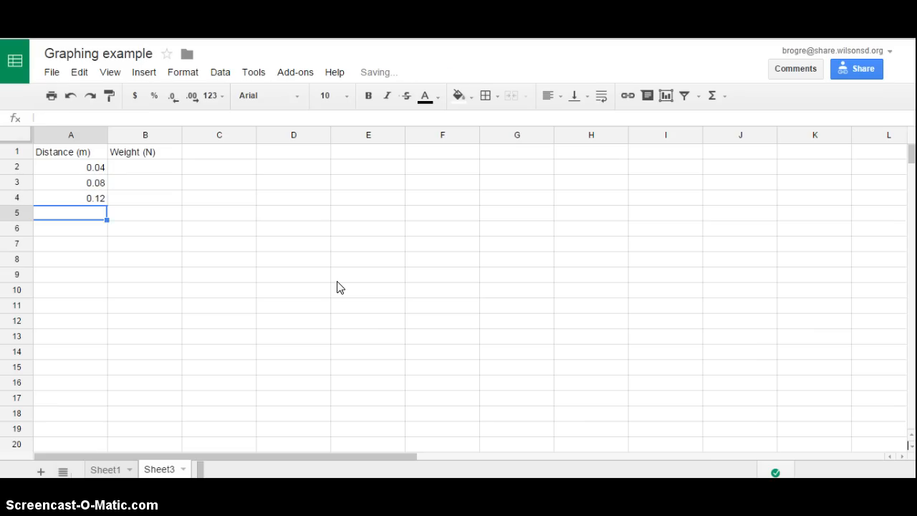
Step: Enter the distances 0.16 and 0.2 in cells A5 and A6
type("0.1")
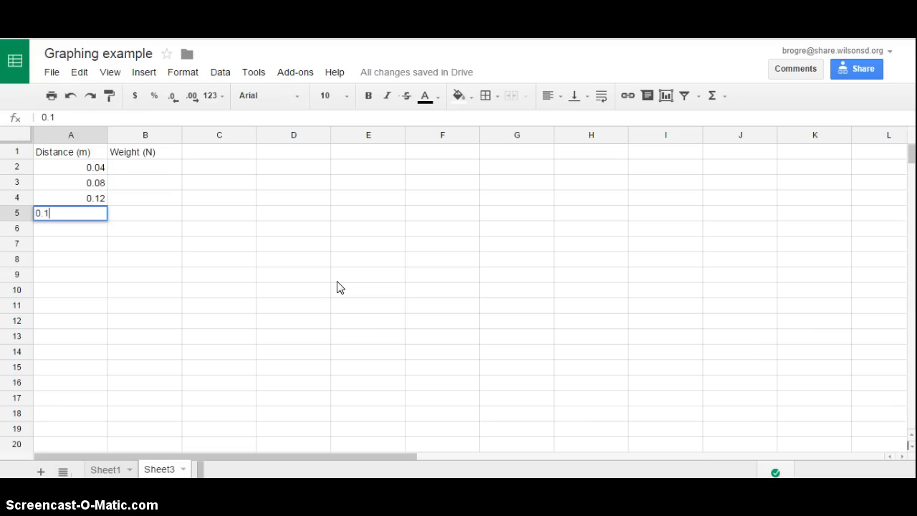
type("6")
key("Return")
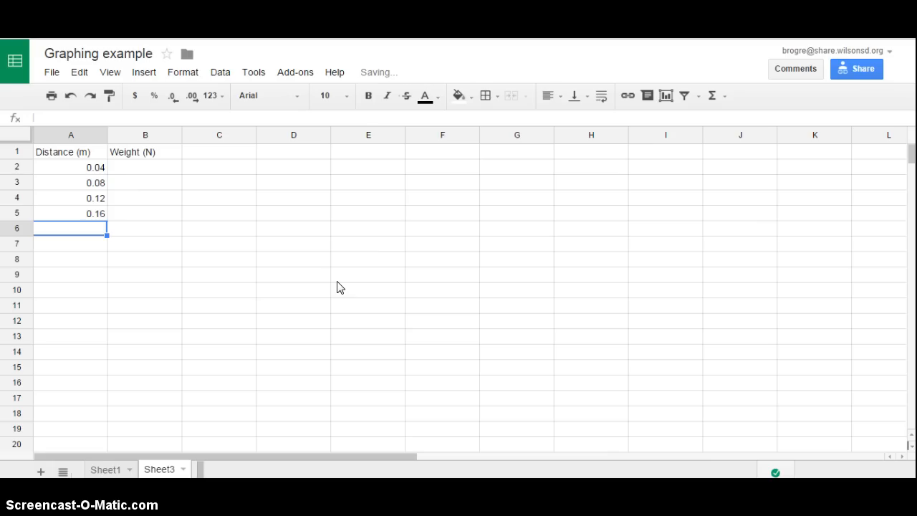
type("0.2")
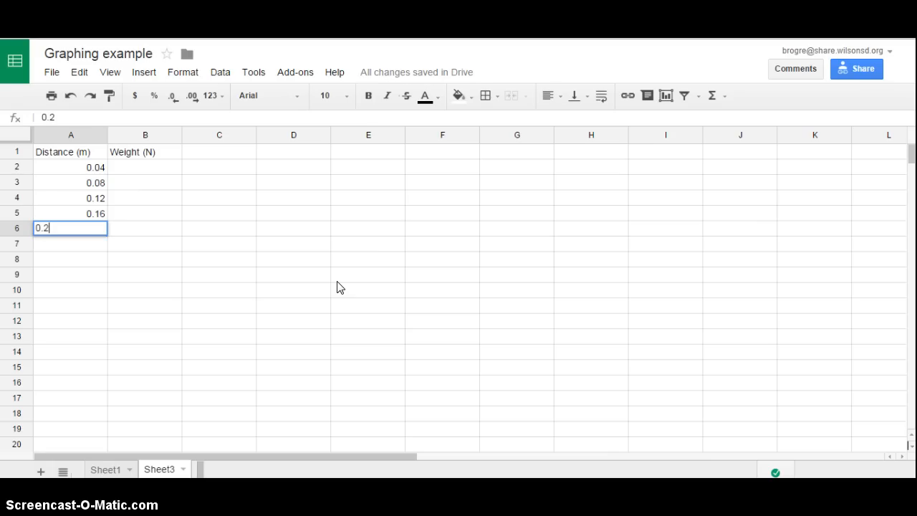
key("Tab")
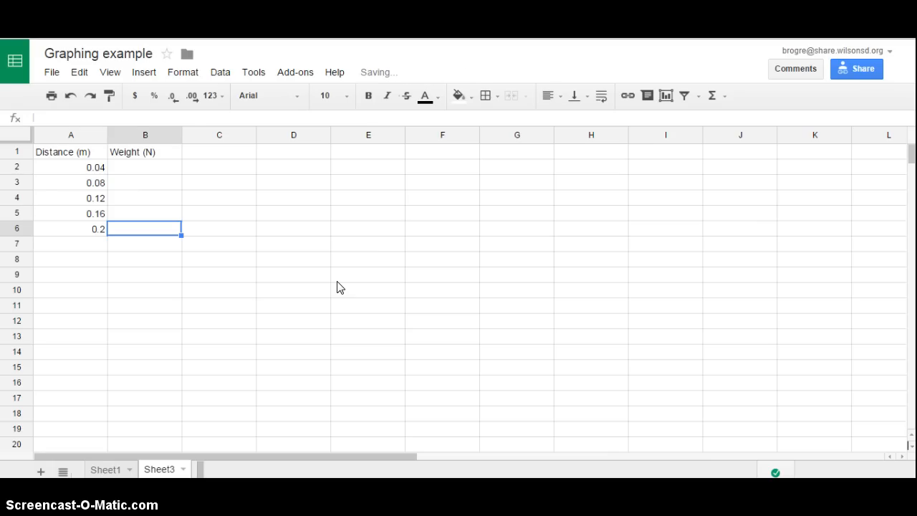
Step: Enter the weights 2, 4, 6, 8 and 10 in cells B2 to B6
key("Up")
key("Up")
key("Up")
key("Up")
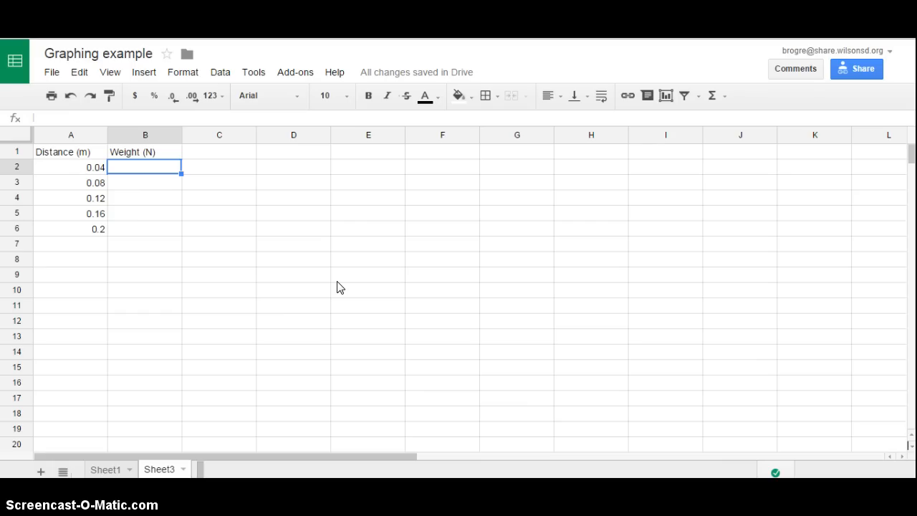
type("2")
key("Return")
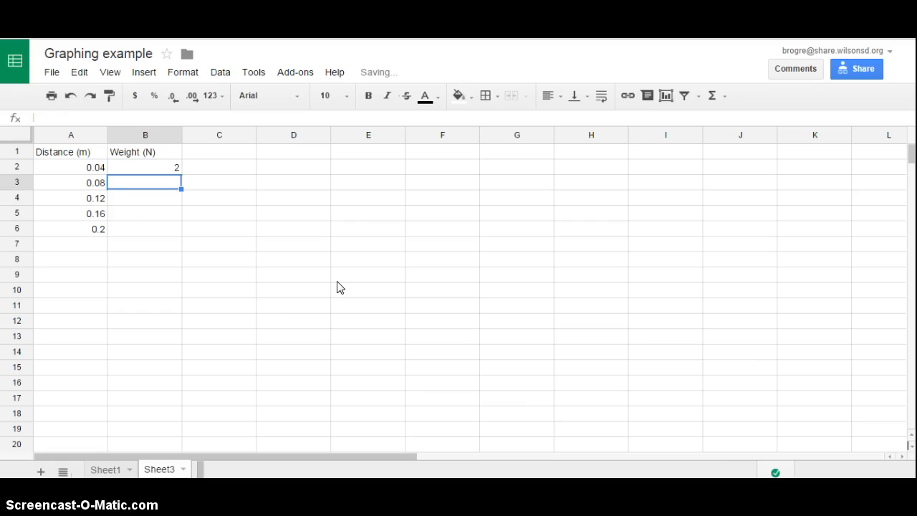
type("4")
key("Return")
type("6")
key("Return")
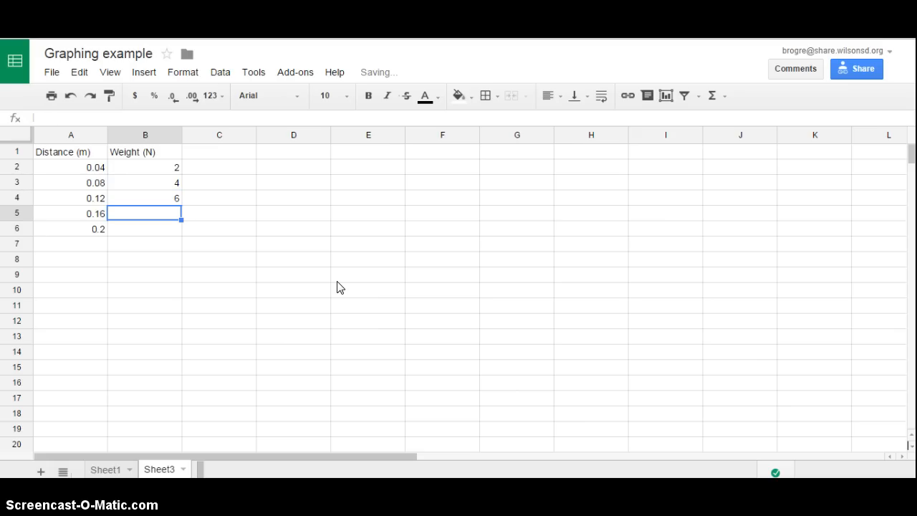
type("8")
key("Return")
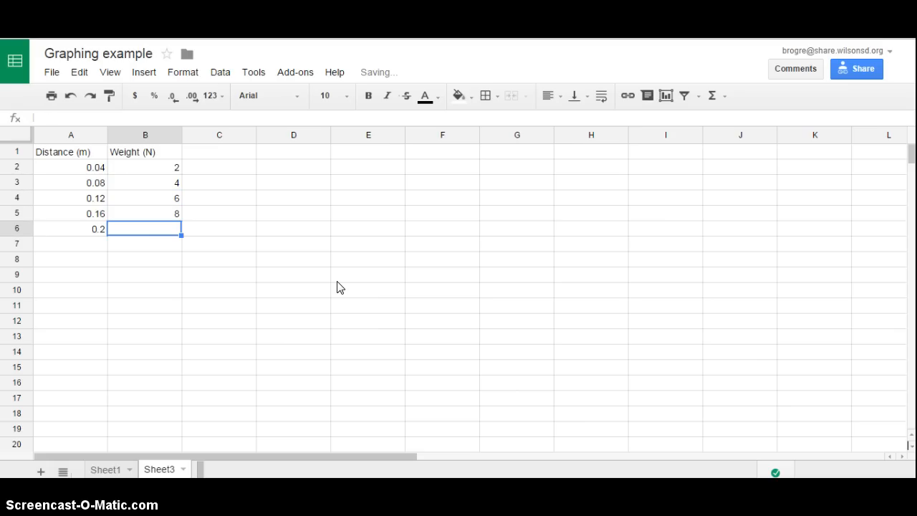
type("10")
key("Return")
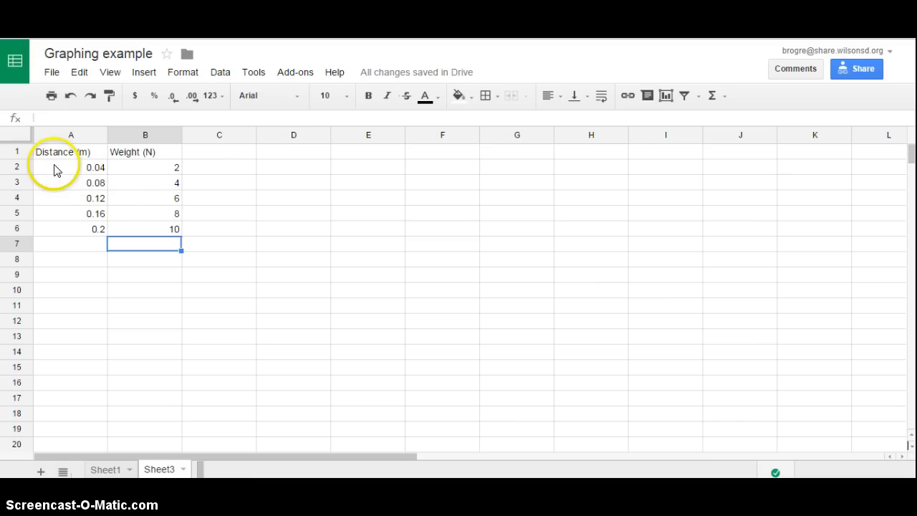
Step: Insert a scatter chart of the data in A2:B6 and move it beside the data so the table is uncovered
left_click_drag(56, 168, 150, 228)
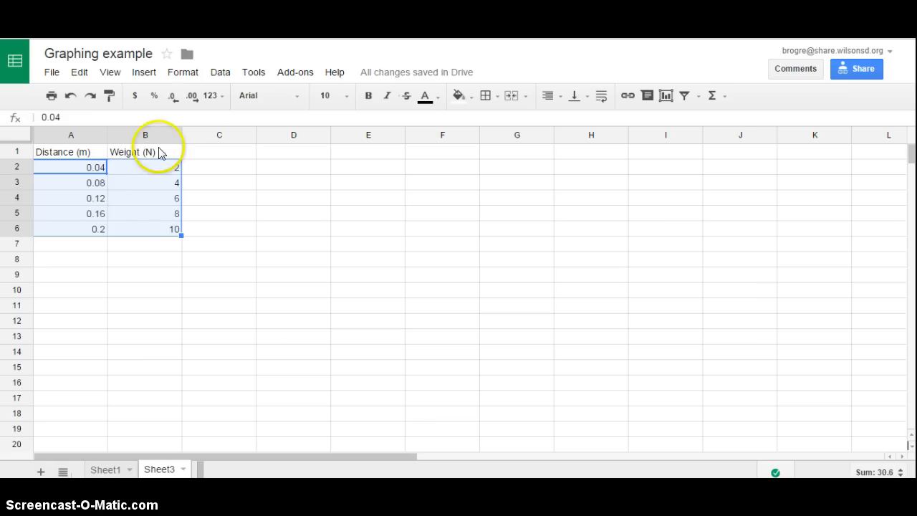
left_click(146, 74)
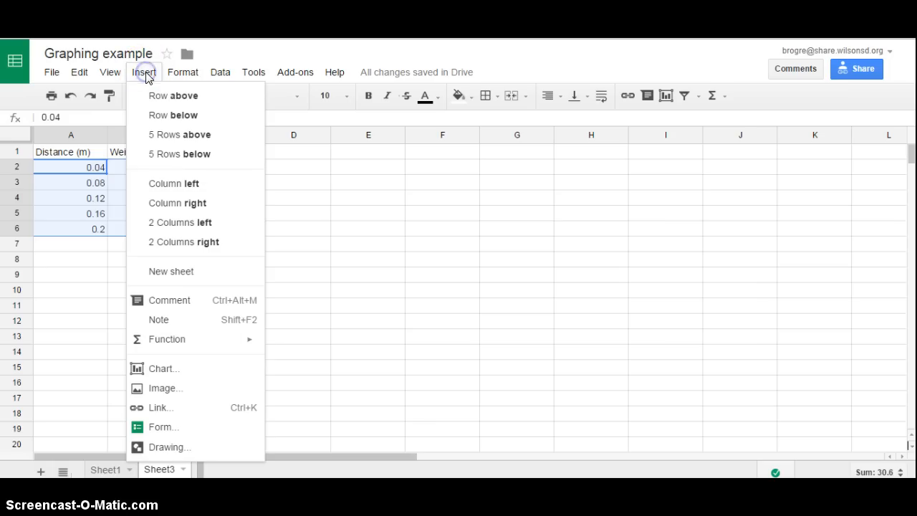
left_click(175, 372)
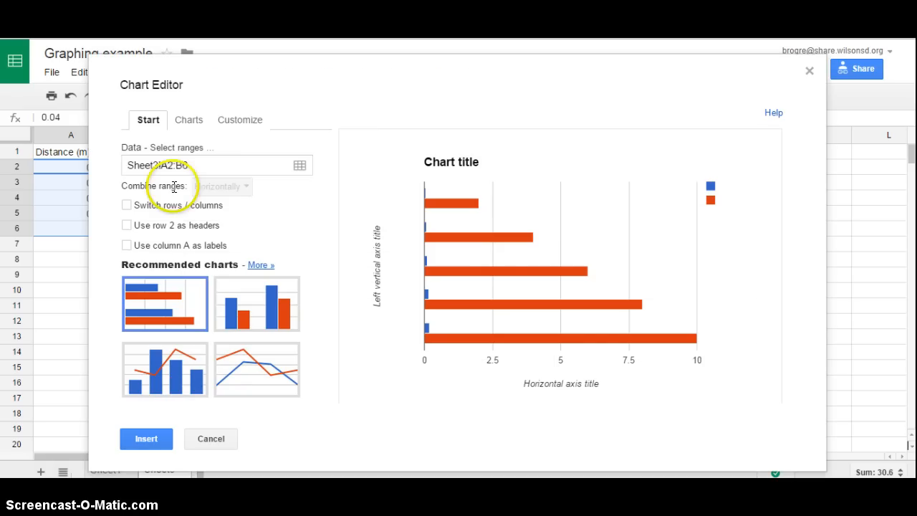
left_click(196, 128)
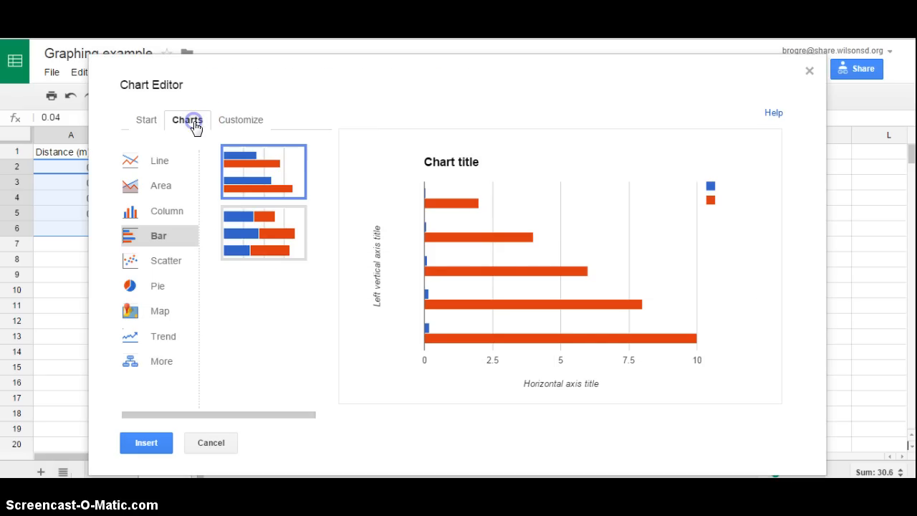
left_click(160, 262)
left_click(246, 200)
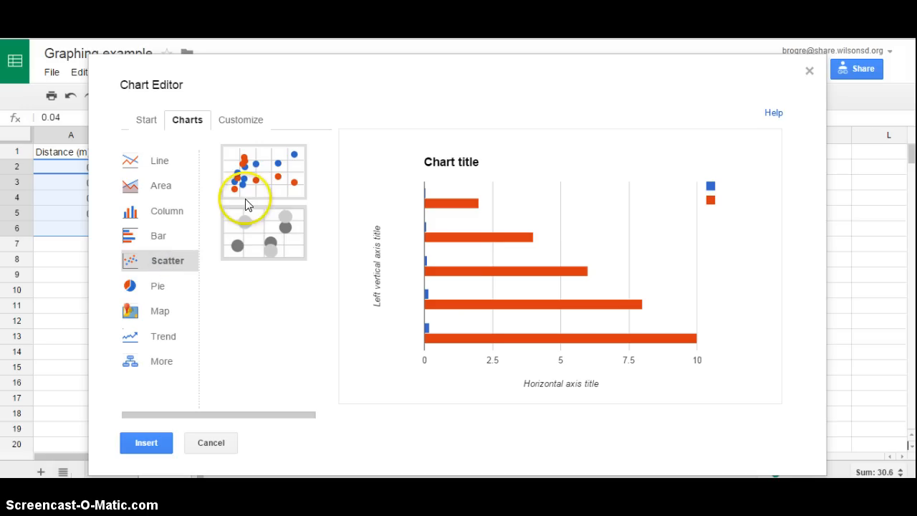
left_click(248, 193)
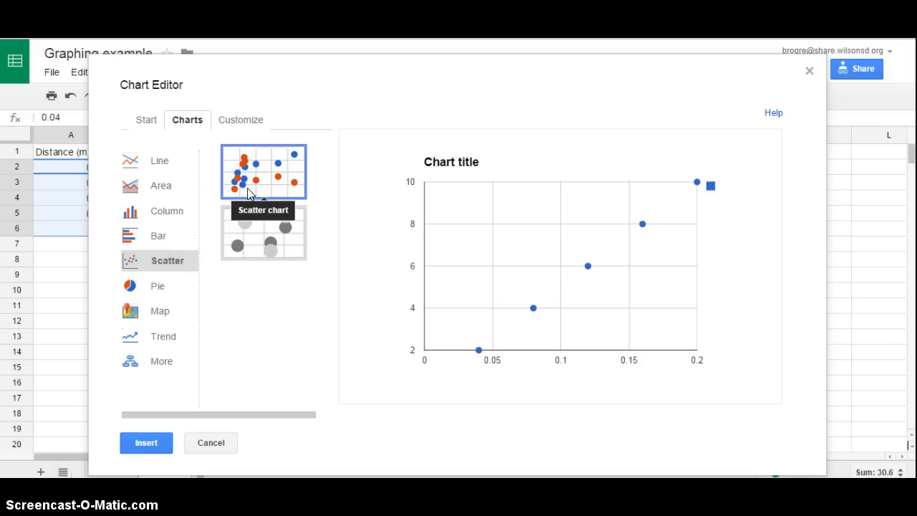
left_click(134, 439)
left_click(139, 447)
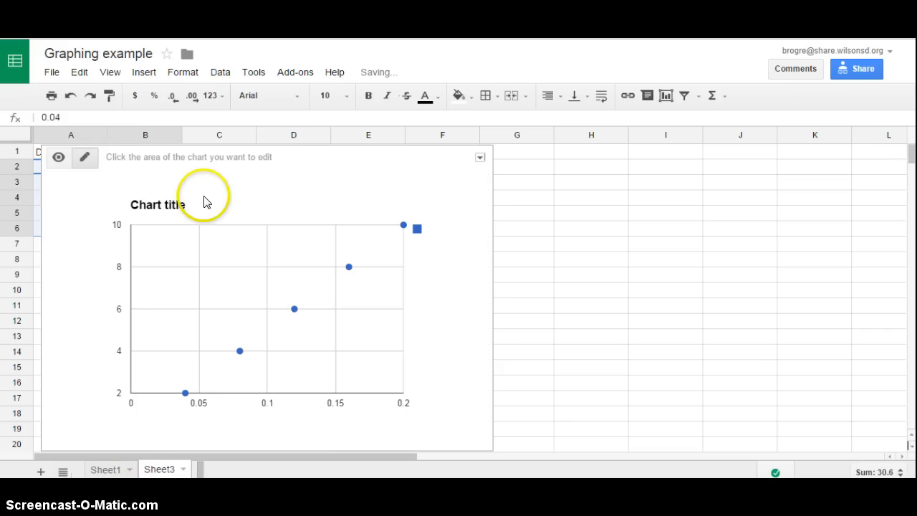
left_click_drag(309, 158, 479, 166)
left_click(83, 169)
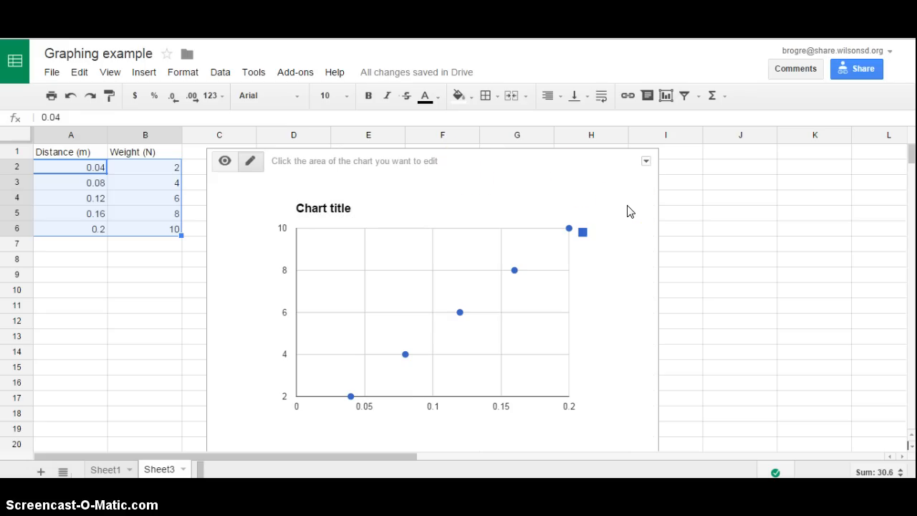
left_click(335, 210)
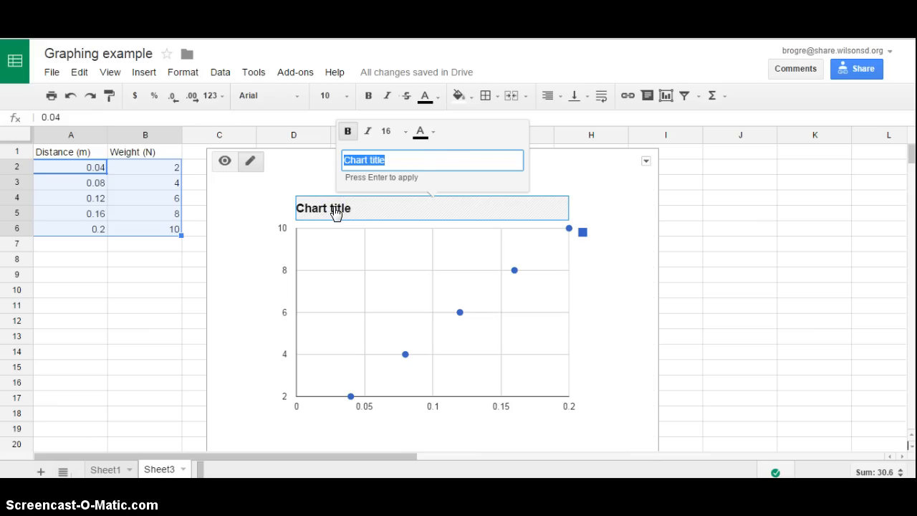
type("Force vs. Distance")
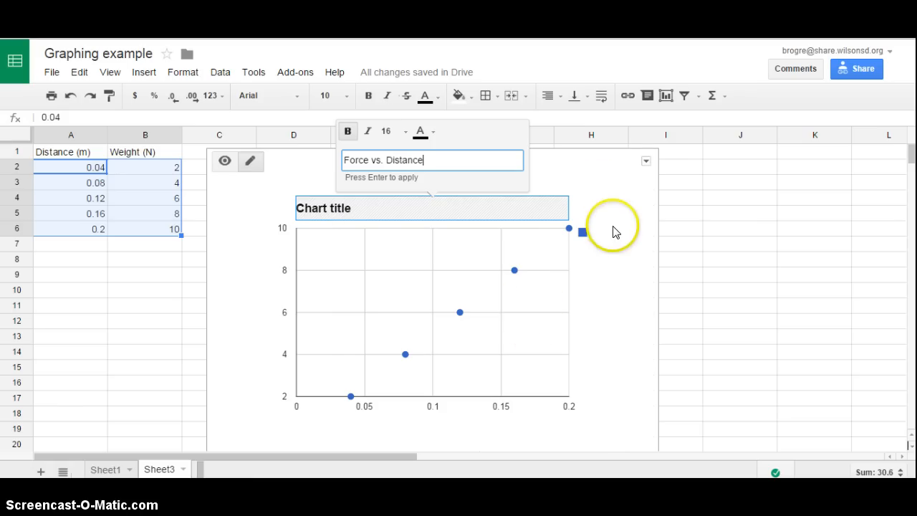
left_click(620, 253)
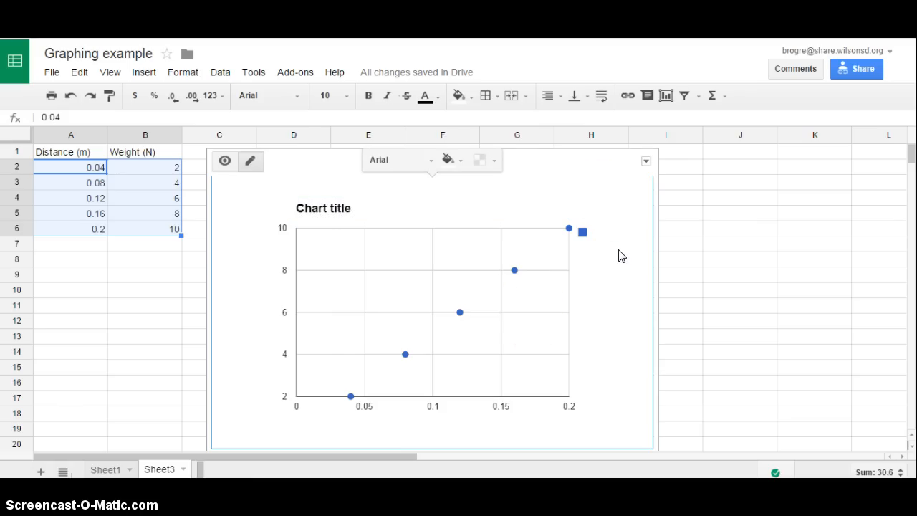
Step: Change the chart title to "Force vs. Distance"
left_click(328, 210)
left_click(326, 211)
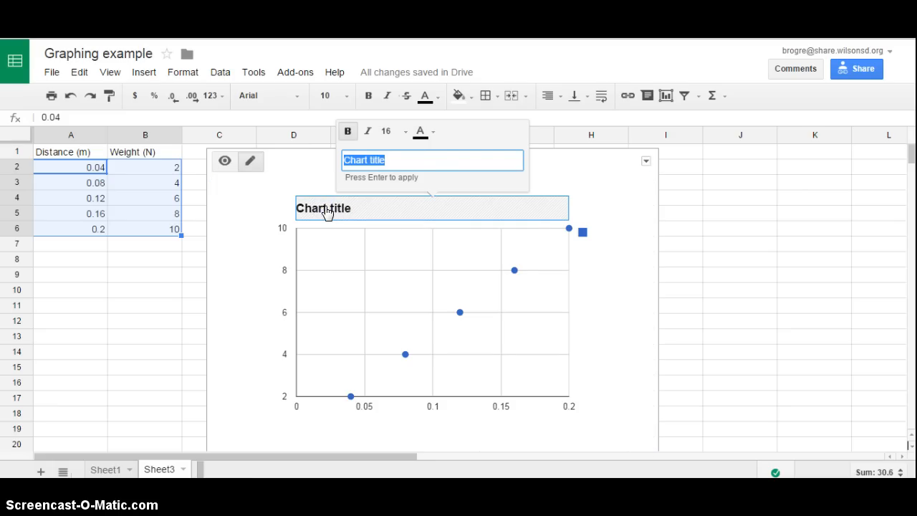
type("Force vs. Distance")
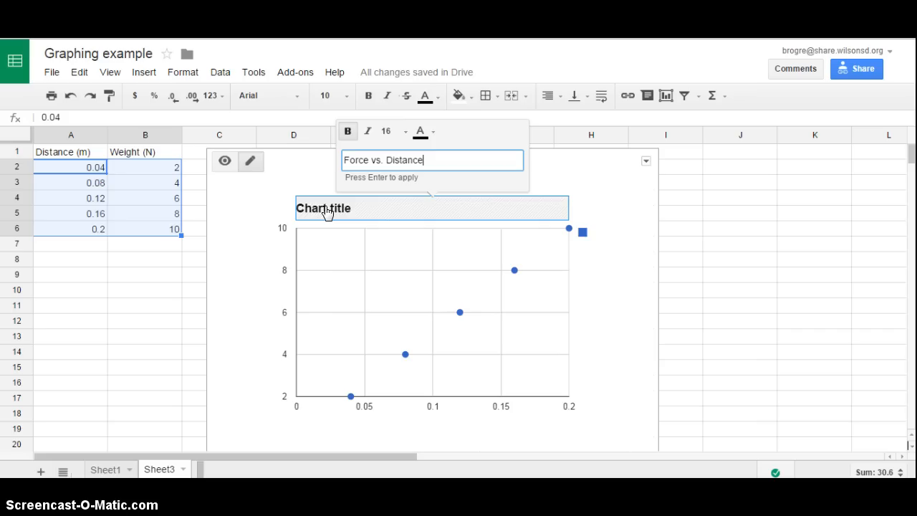
key("Return")
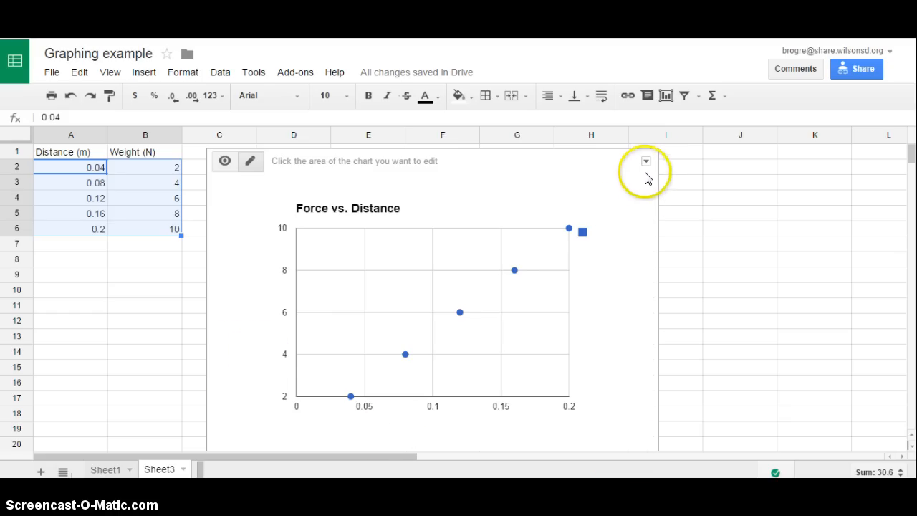
Step: Open the chart's advanced editing options and title the horizontal axis "Distance (m)"
right_click(452, 269)
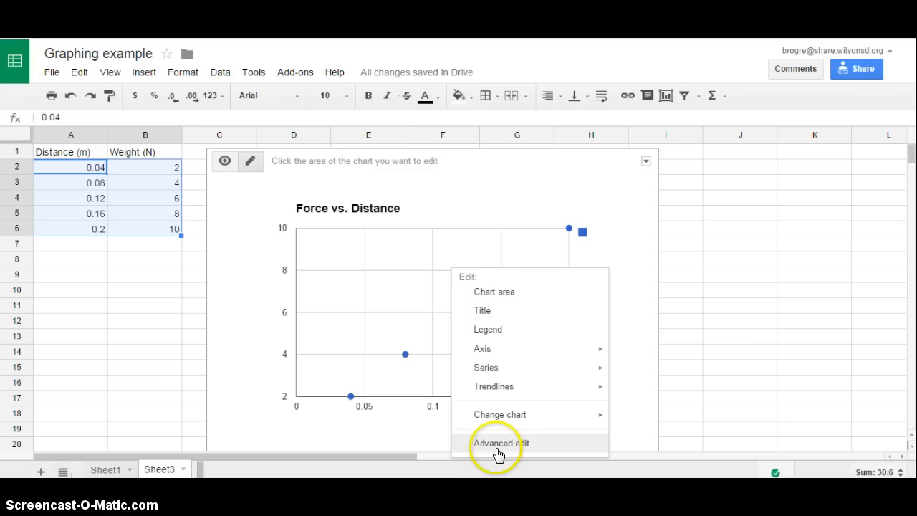
left_click(551, 201)
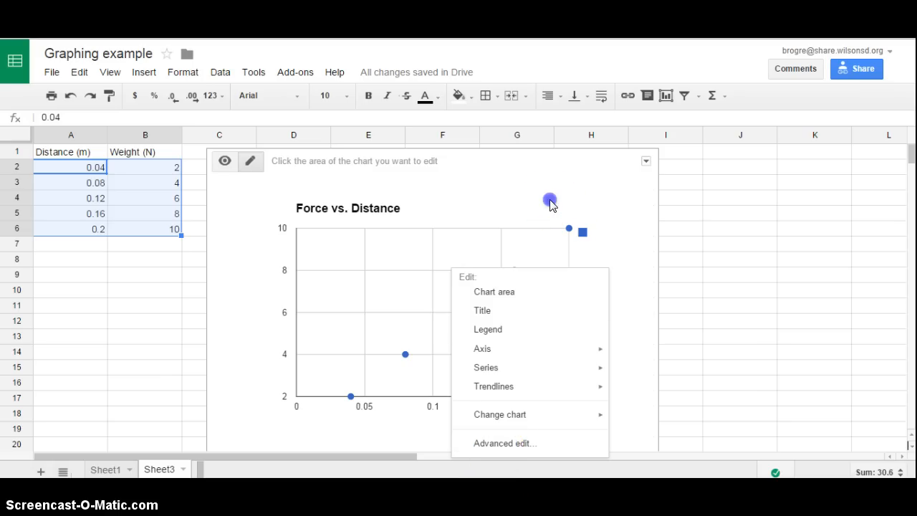
left_click(647, 162)
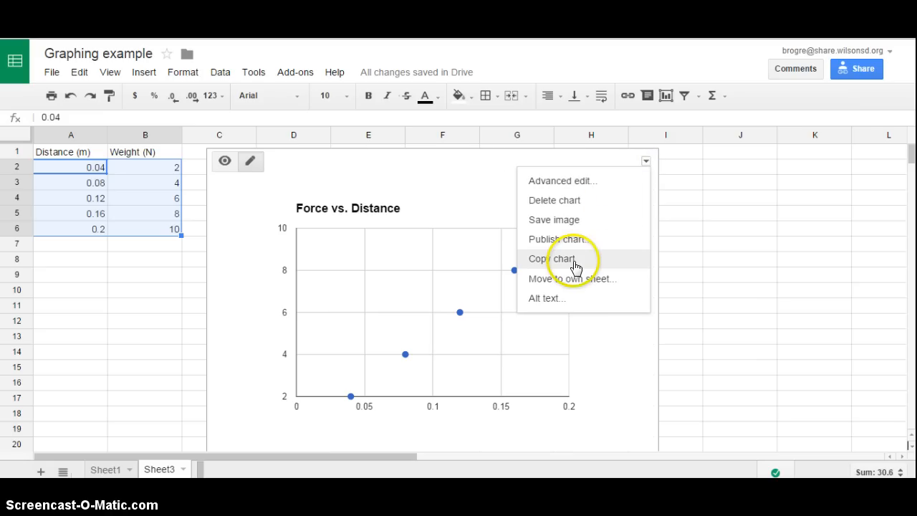
left_click(565, 183)
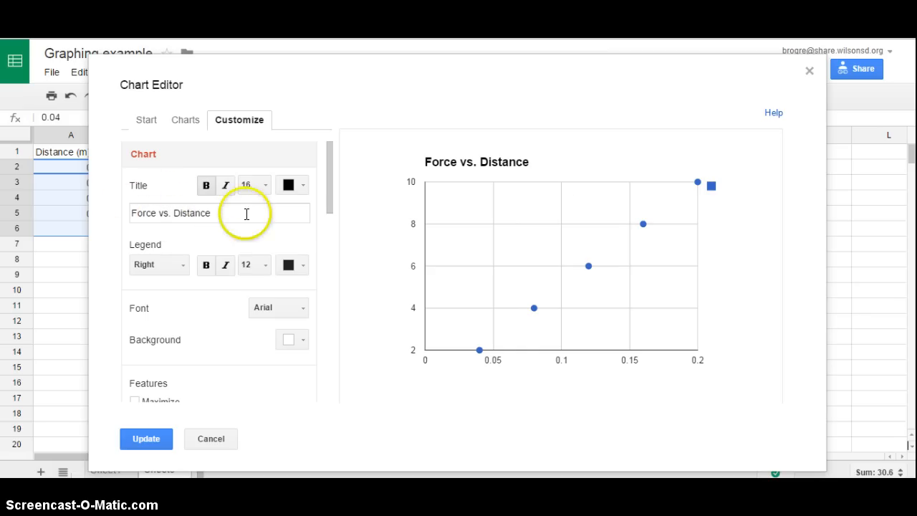
left_click_drag(329, 192, 324, 268)
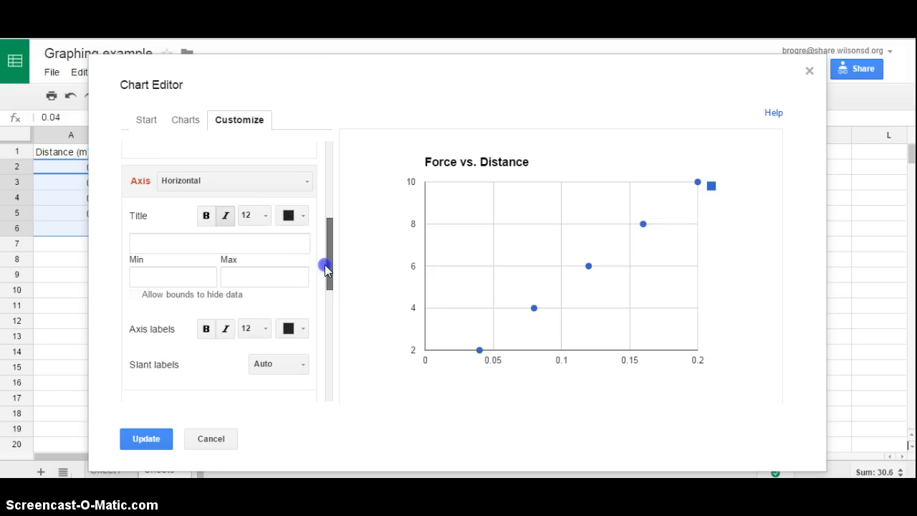
left_click(152, 243)
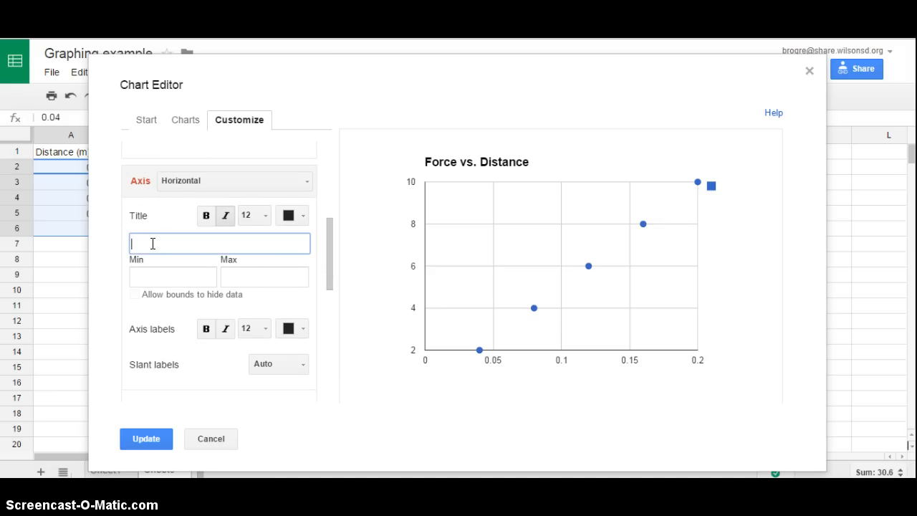
type("Distance (m)")
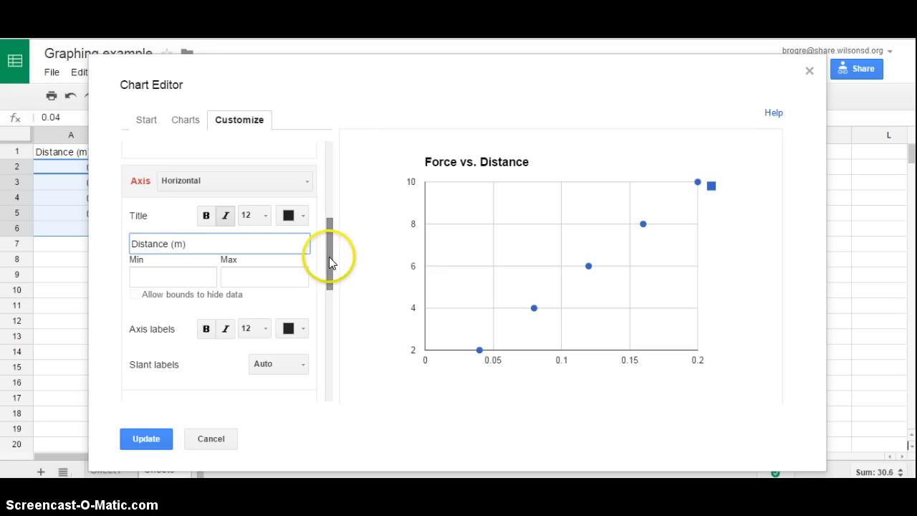
Step: Title the chart's left vertical axis "Force (N)"
mouse_move(329, 257)
left_mouse_down()
mouse_move(330, 272)
mouse_move(324, 250)
left_mouse_up()
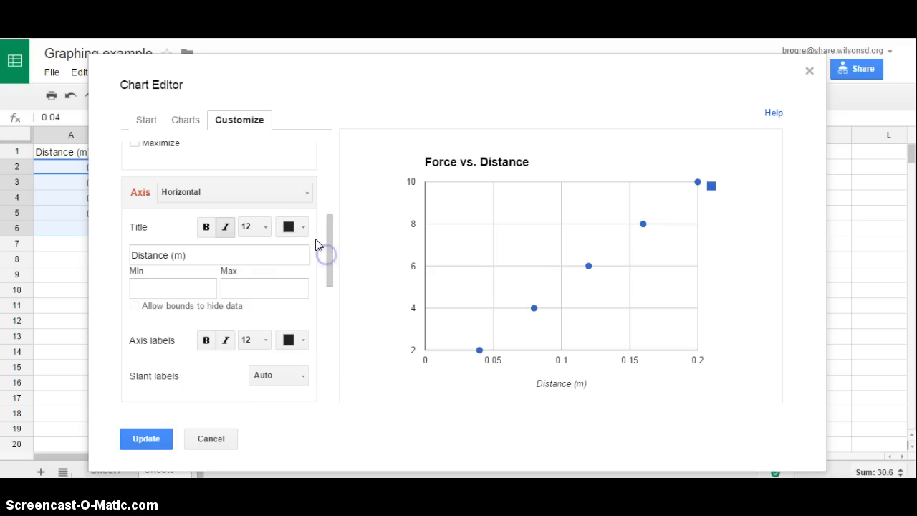
left_click(307, 194)
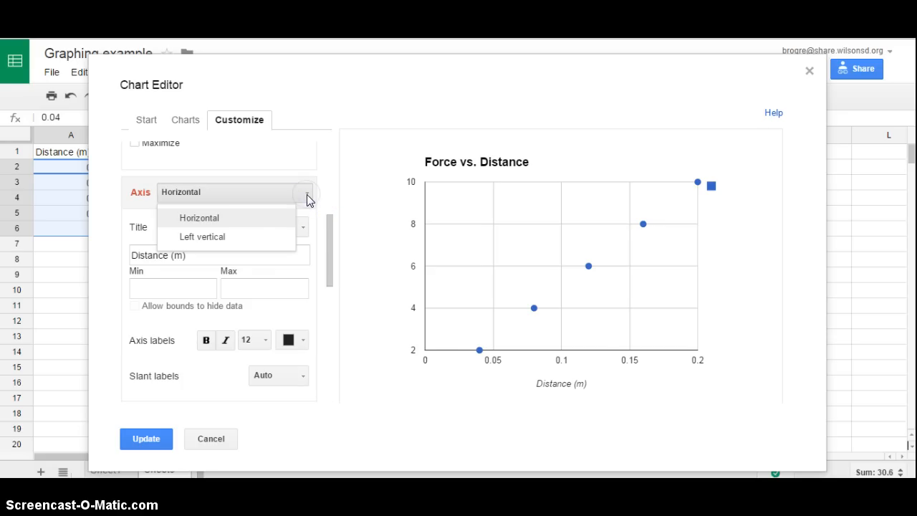
left_click(282, 239)
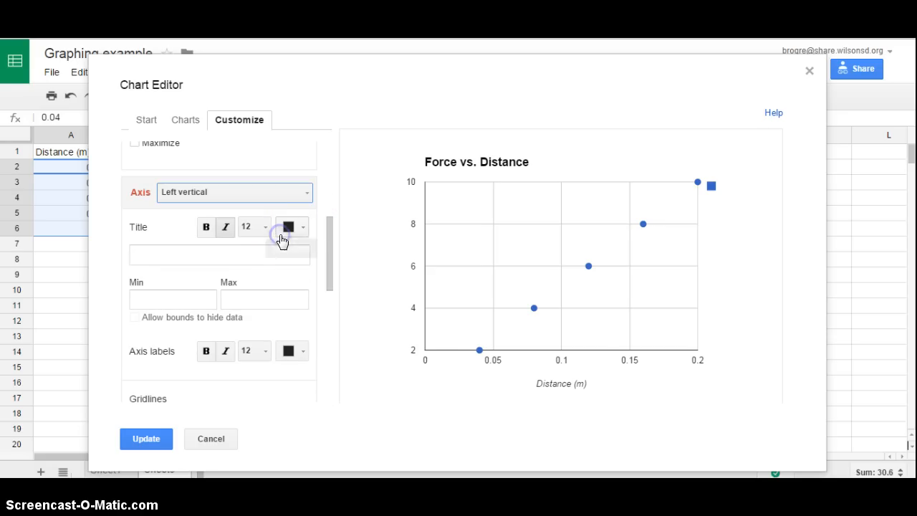
left_click(241, 253)
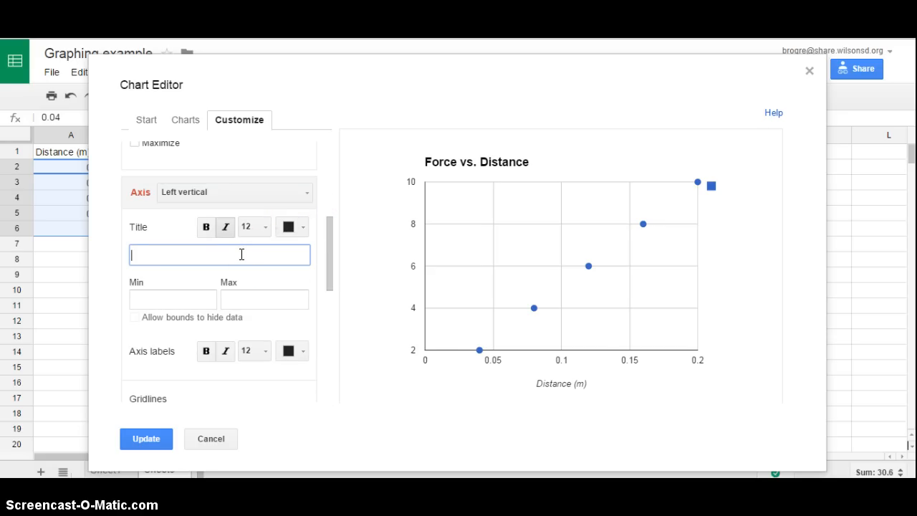
type("Force (N")
Step: Add a linear trendline to Data series 1 and label it with its equation
left_click_drag(330, 254, 322, 374)
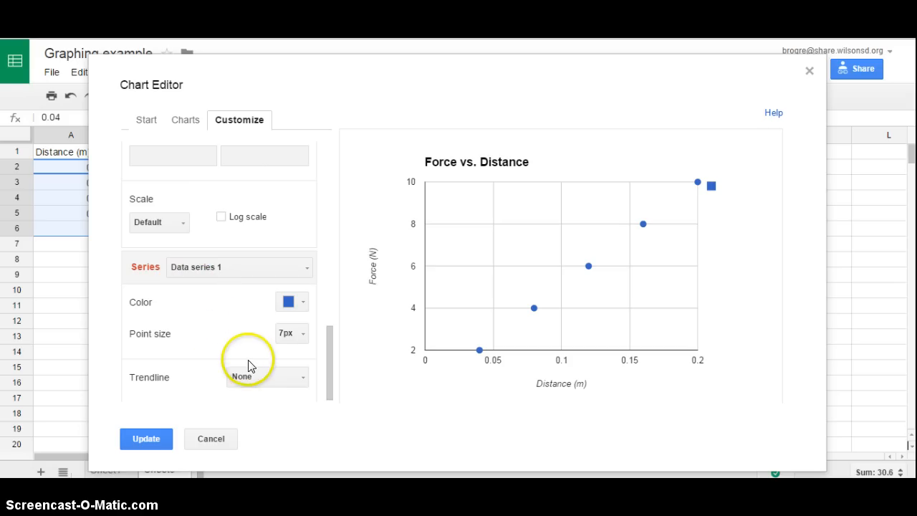
left_click(262, 377)
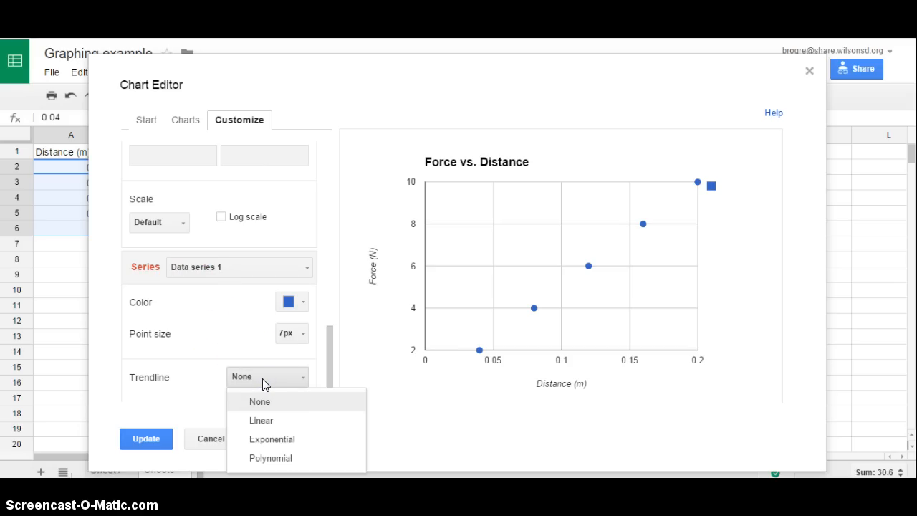
left_click(278, 428)
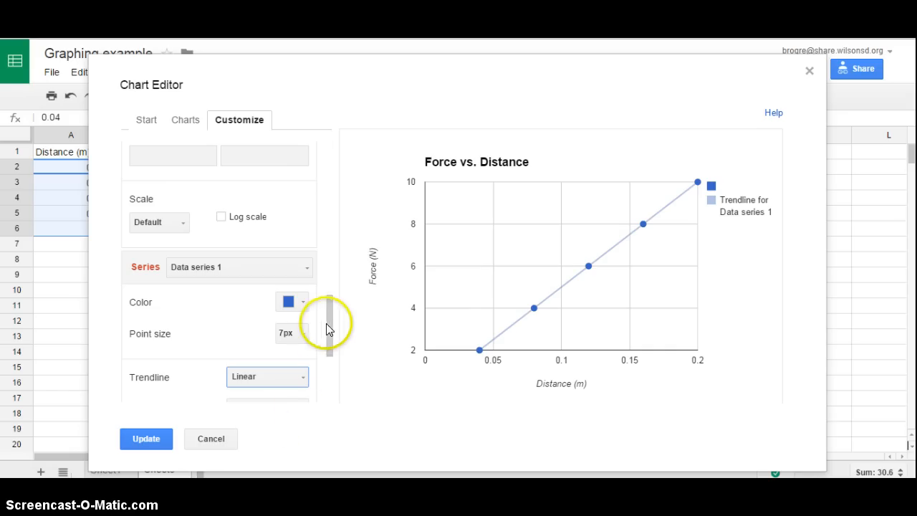
left_click_drag(330, 319, 331, 357)
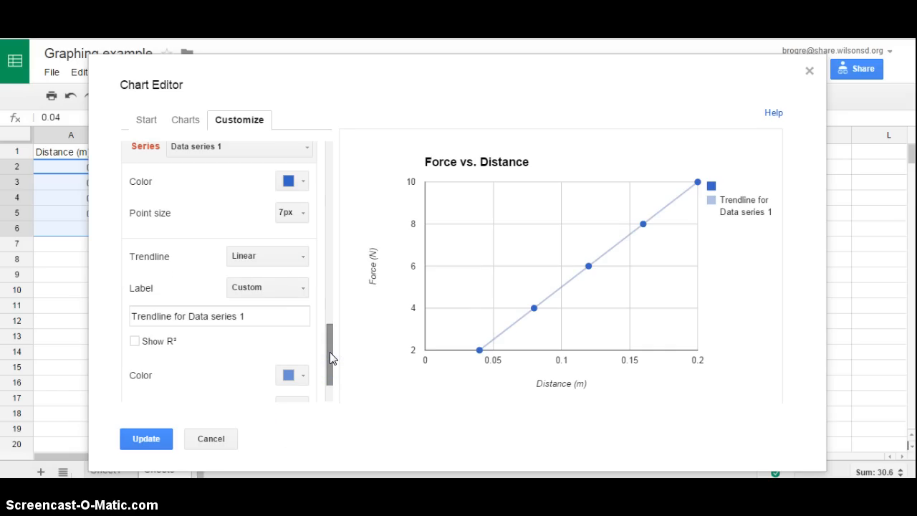
left_click(269, 288)
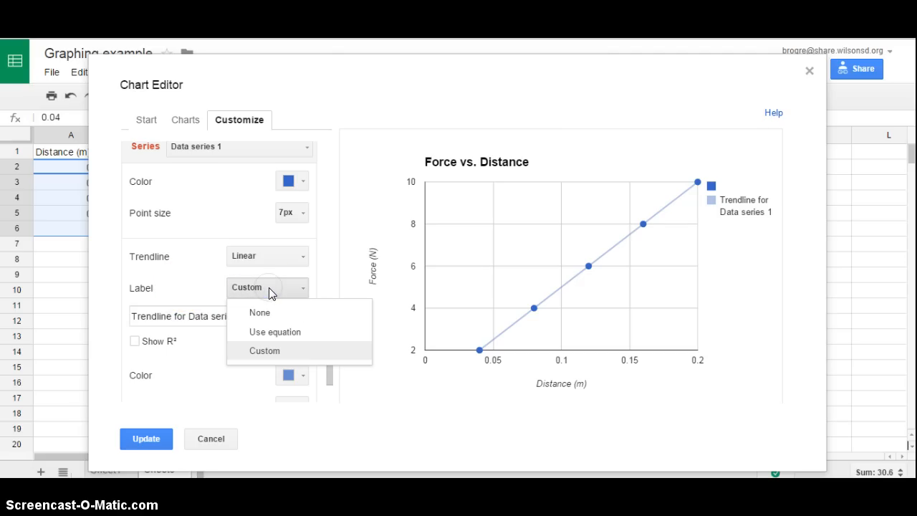
left_click(274, 332)
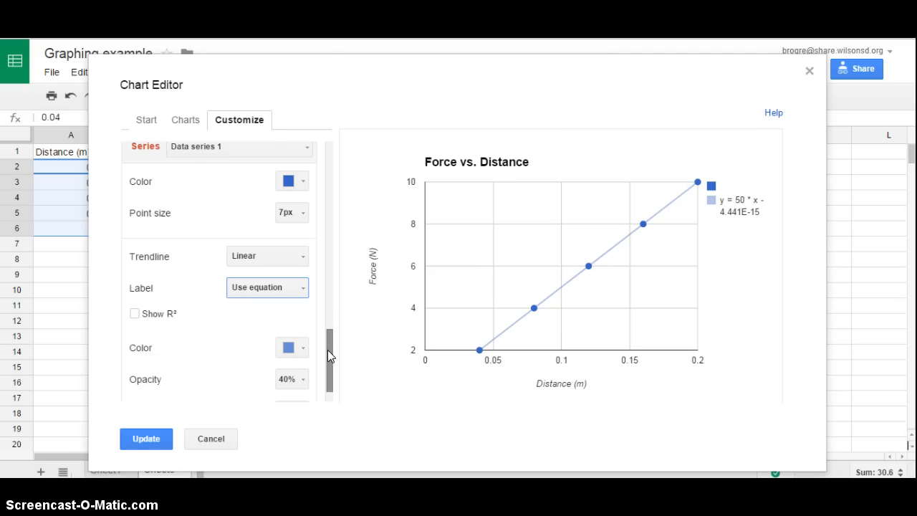
Step: Set the minimum of the left vertical axis to 0
left_click_drag(327, 350, 334, 311)
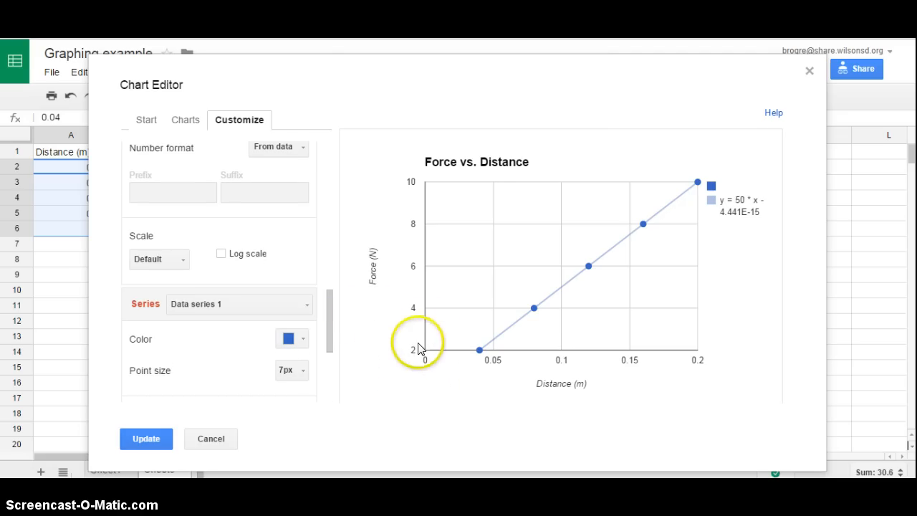
left_click_drag(328, 331, 331, 259)
scroll(331, 248, "up", 2)
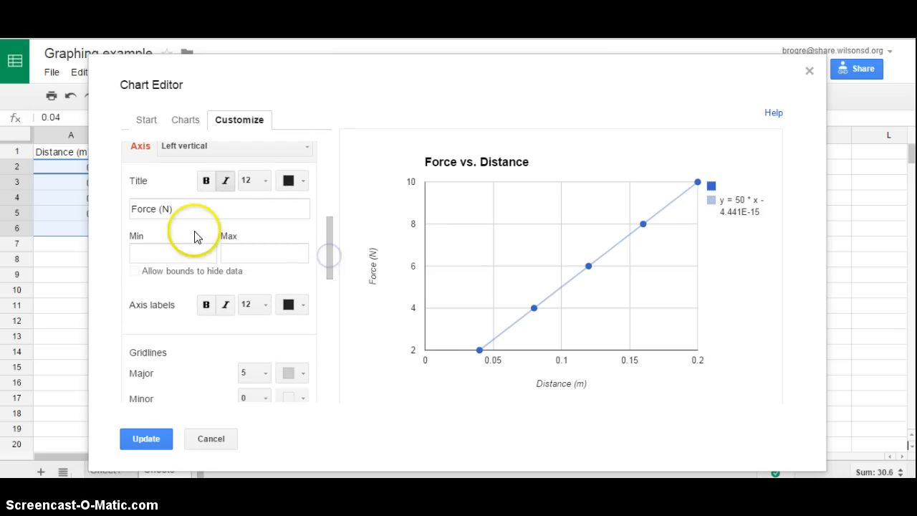
left_click(182, 254)
type("0")
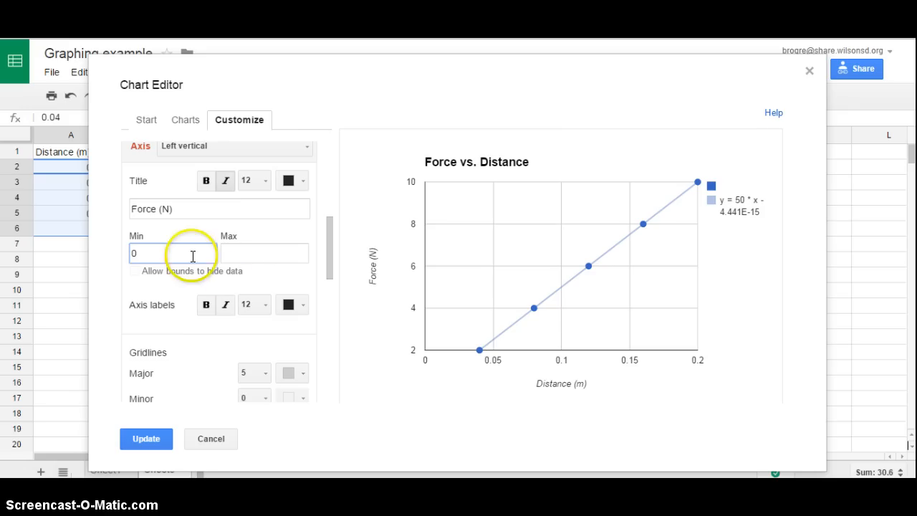
Step: Place the legend inside the plot area and apply the customizations to the chart in the sheet
left_click_drag(330, 254, 331, 179)
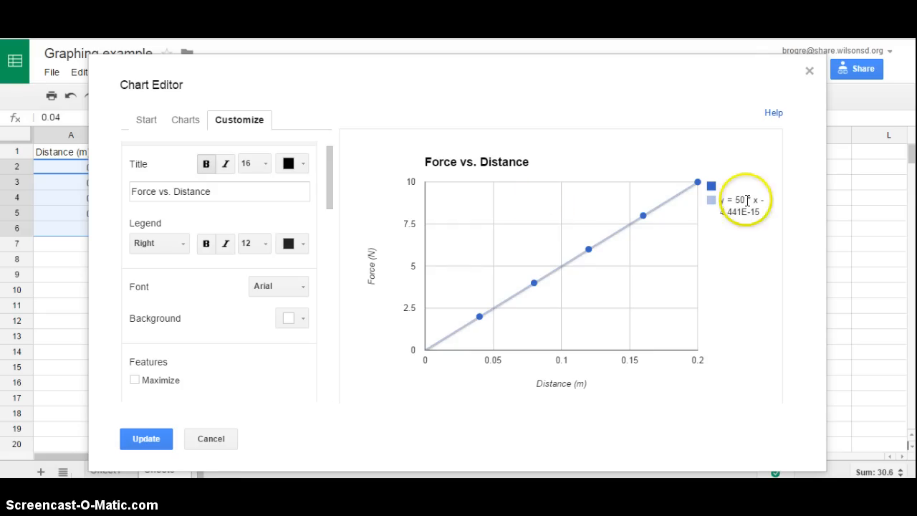
left_click(183, 245)
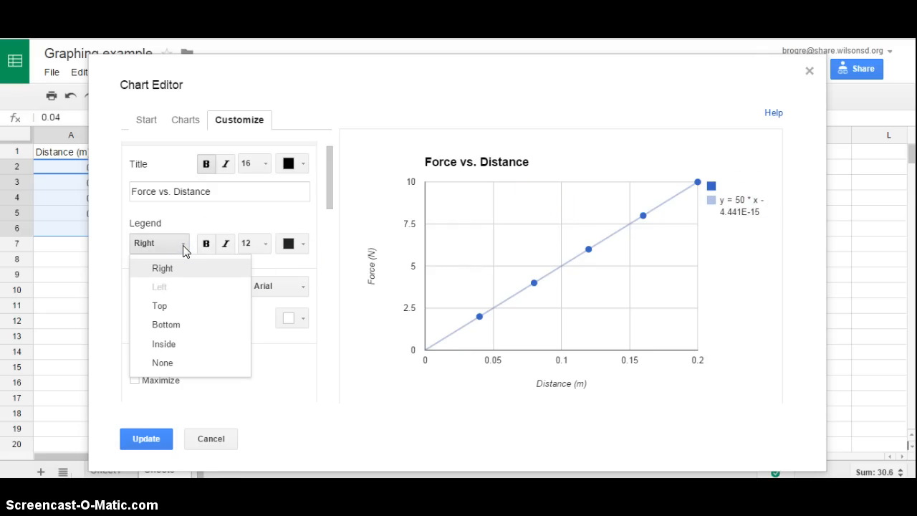
left_click(165, 344)
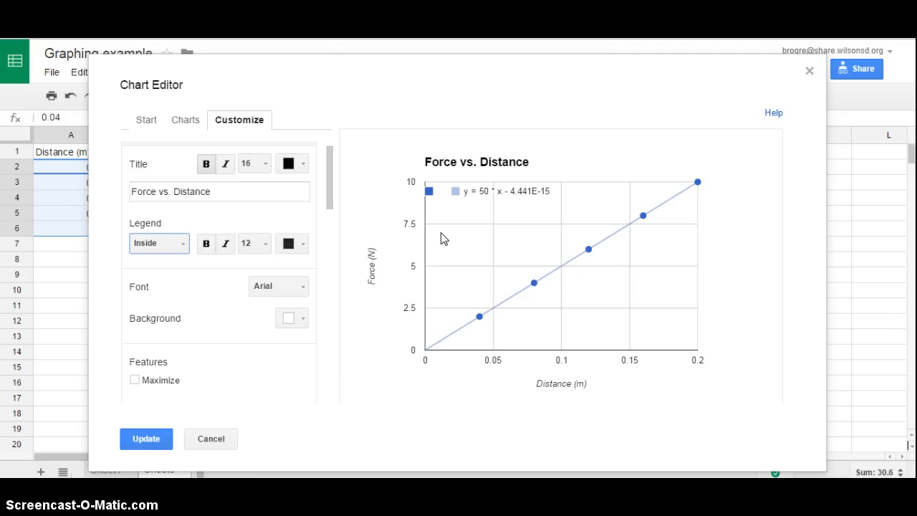
left_click(146, 440)
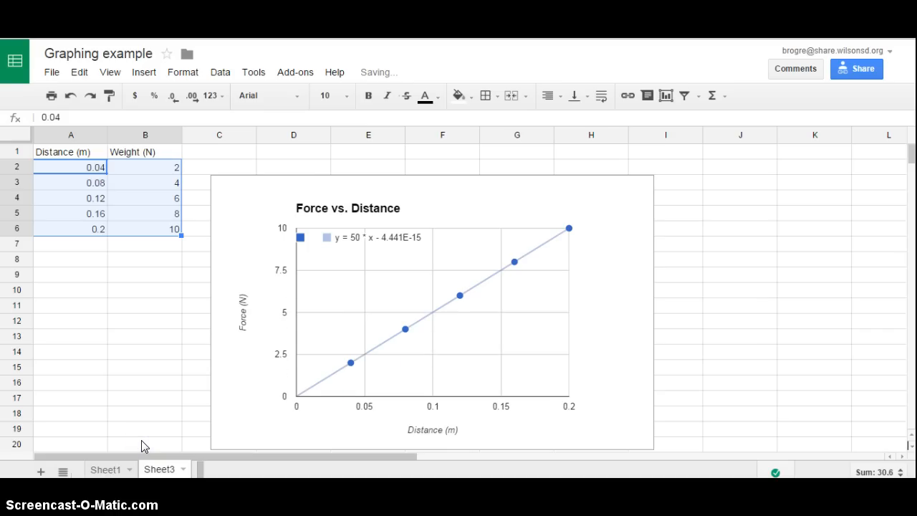